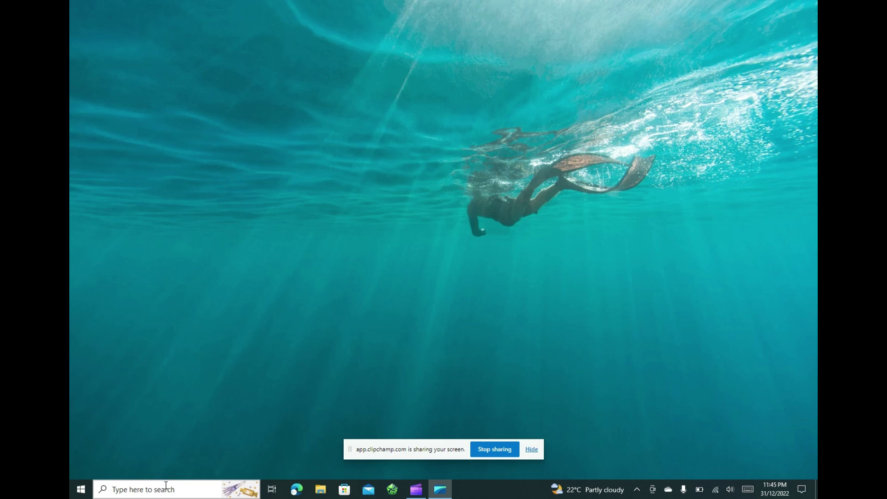
Step: Reopen the Services console from the Recent list in Windows search
left_click(166, 486)
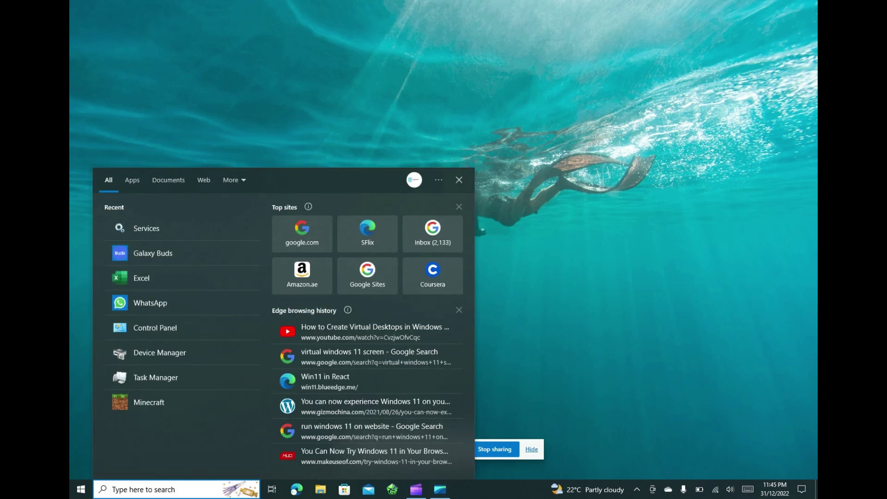
left_click(174, 231)
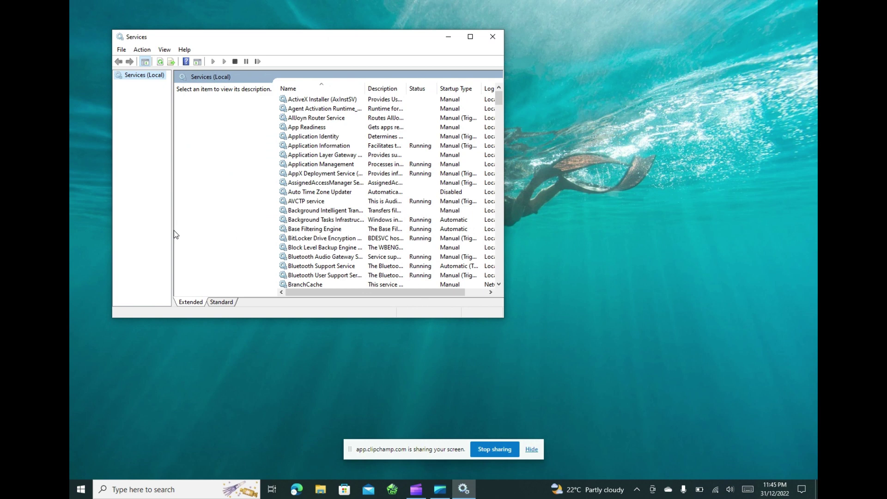
scroll(340, 238, "down", 3)
scroll(340, 238, "down", 5)
scroll(340, 238, "down", 2)
scroll(339, 238, "down", 2)
scroll(340, 237, "down", 1)
scroll(339, 238, "down", 3)
scroll(341, 237, "down", 3)
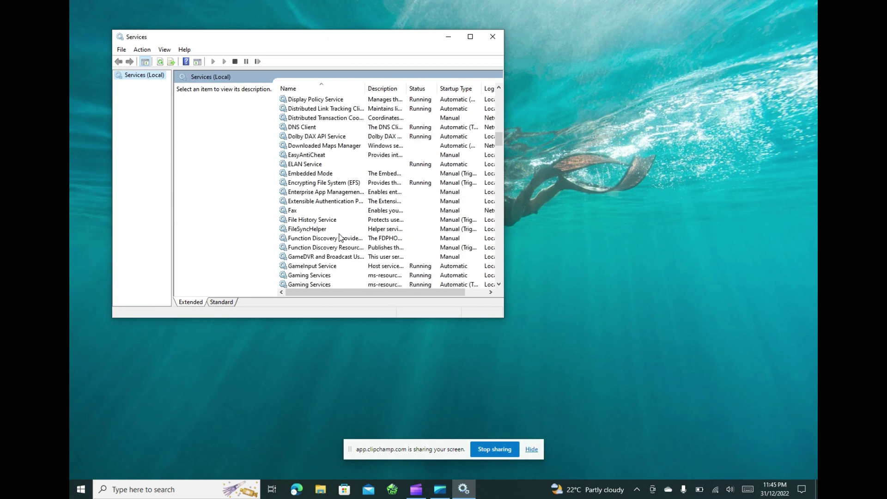
scroll(342, 237, "down", 7)
left_click_drag(498, 160, 497, 274)
Step: Set Windows Update's startup type to Automatic in its Properties and confirm with OK
right_click(331, 167)
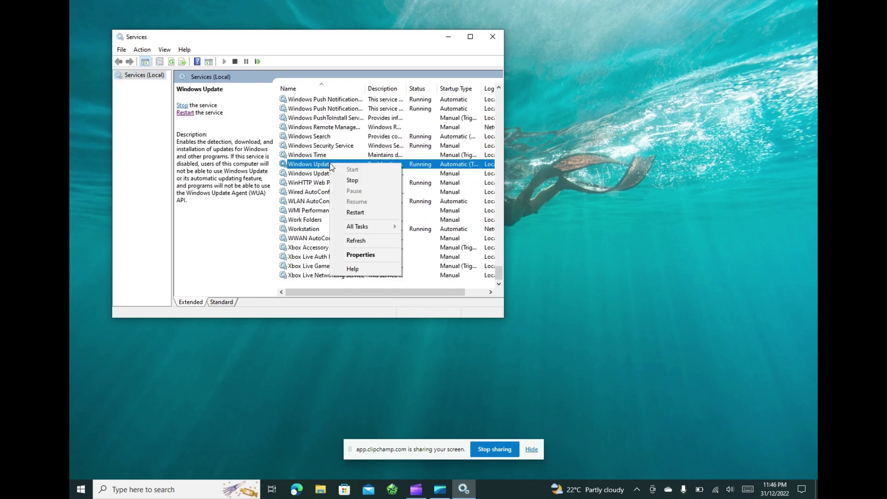
left_click(364, 256)
left_click(287, 170)
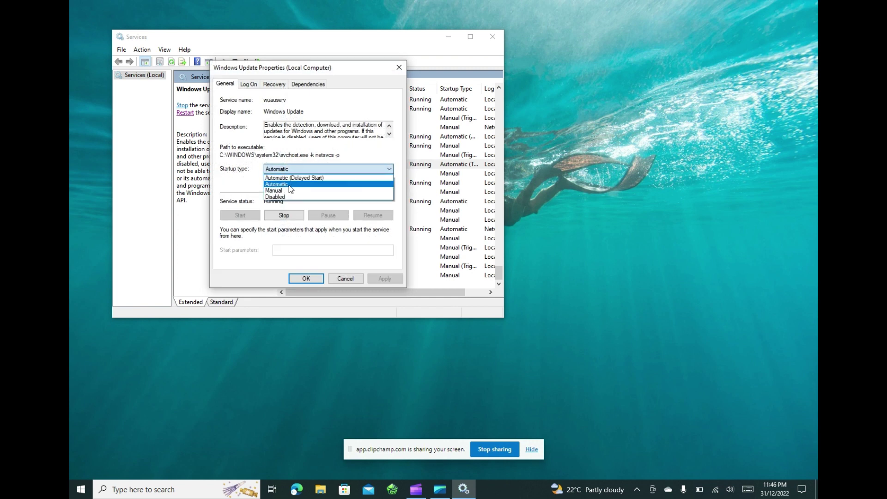
left_click(282, 184)
left_click(317, 278)
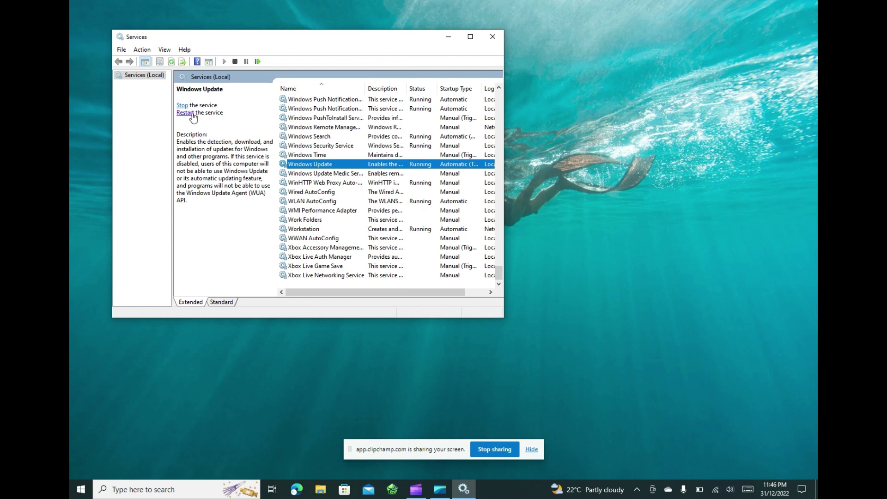
Step: Restart Windows Update, close the Services window, and refresh the desktop
left_click(184, 115)
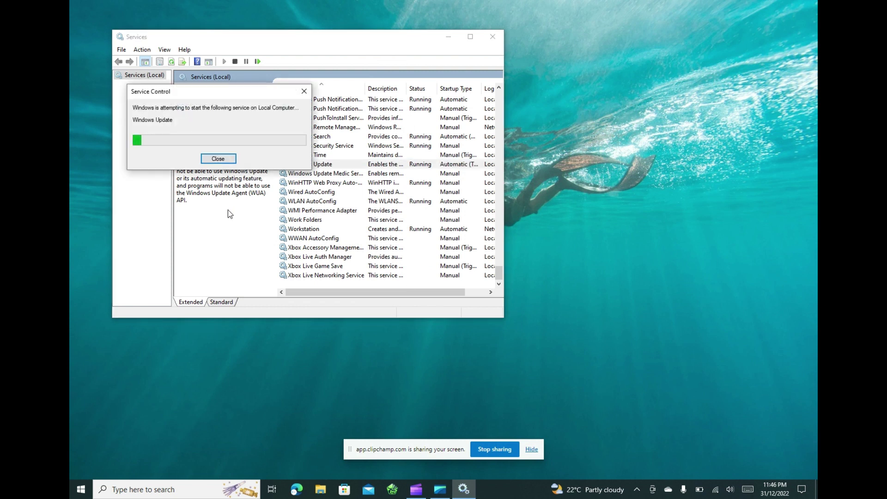
left_click(496, 40)
right_click(474, 77)
left_click(450, 107)
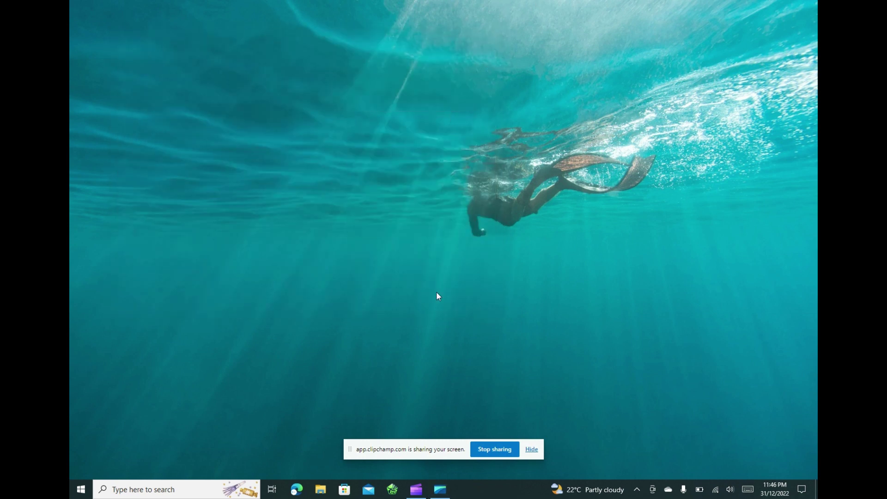